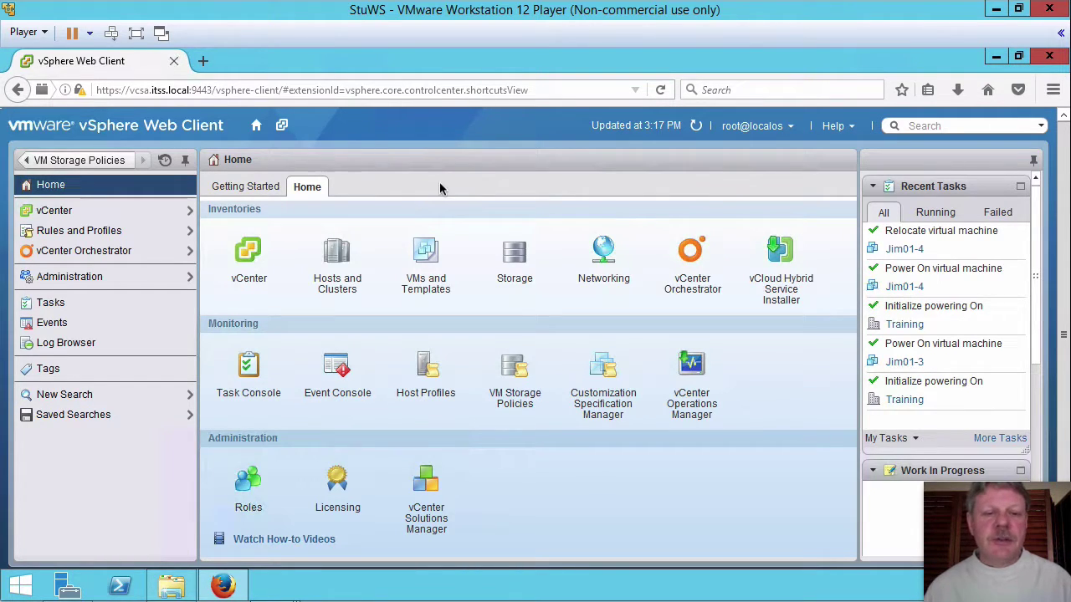
Display the virtual switches in the networking configuration of host esxi1.itss.local.
{"action": "left_click", "coordinate": [335, 256]}
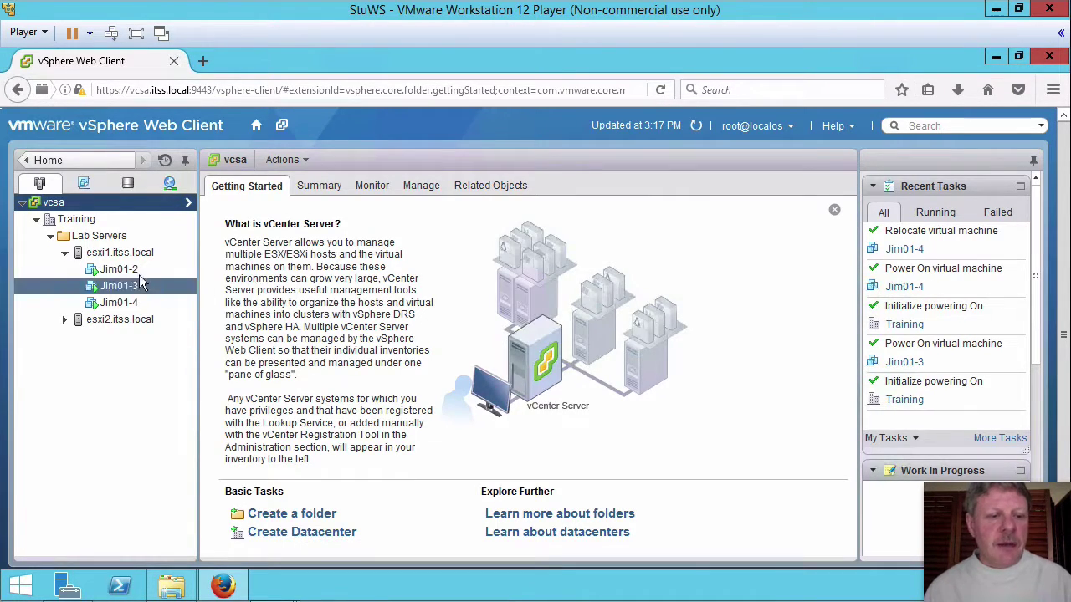
{"action": "left_click", "coordinate": [136, 255]}
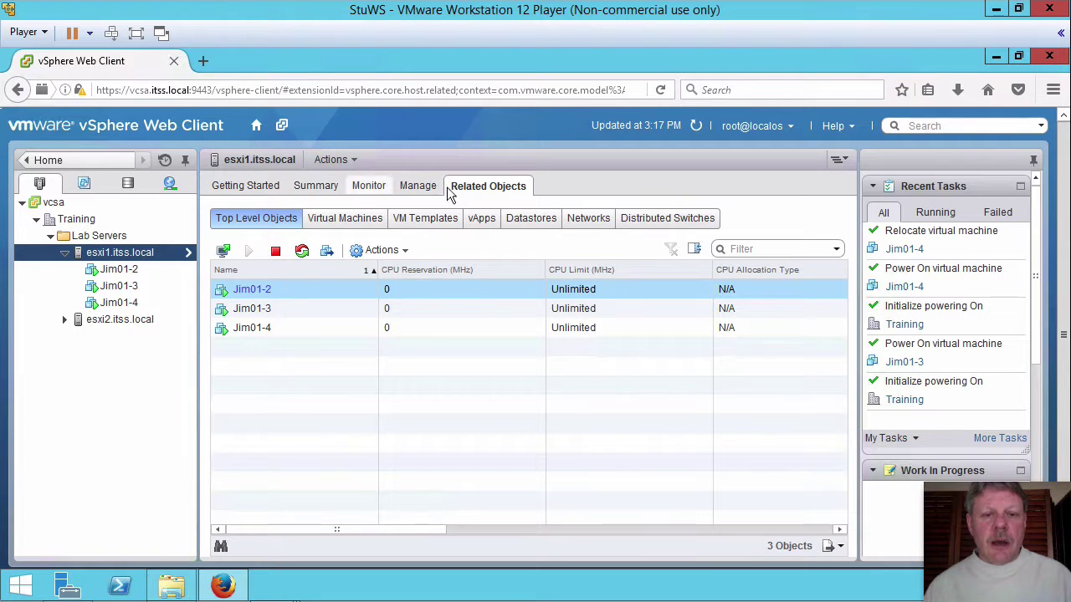
{"action": "left_click", "coordinate": [420, 190]}
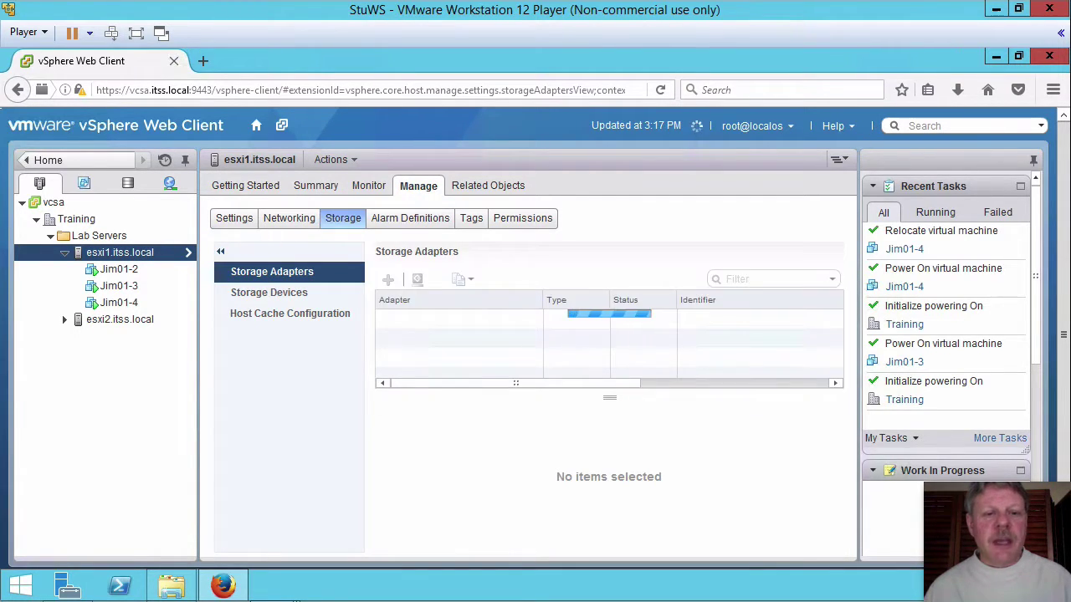
{"action": "left_click", "coordinate": [280, 220]}
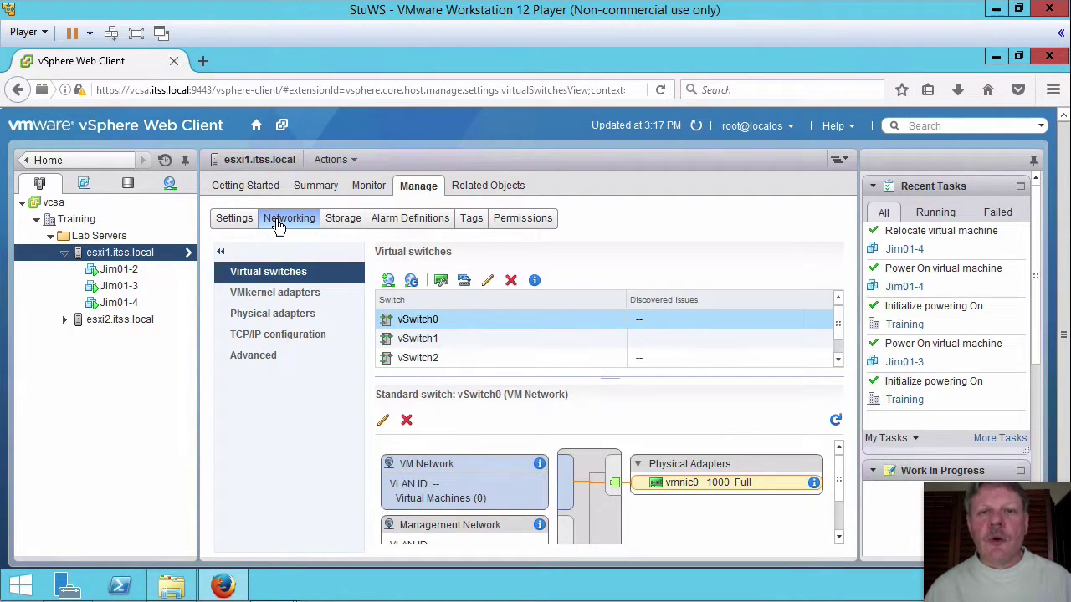
{"action": "left_click", "coordinate": [838, 360]}
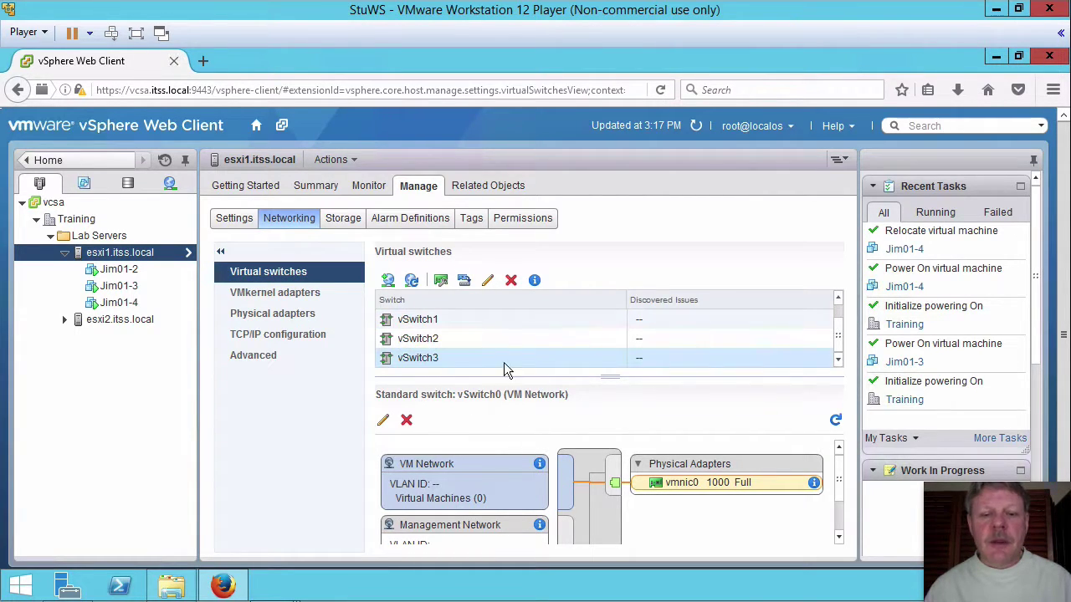
Start adding a VMkernel network adapter to the host, with a new standard switch as its target device.
{"action": "left_click", "coordinate": [388, 280]}
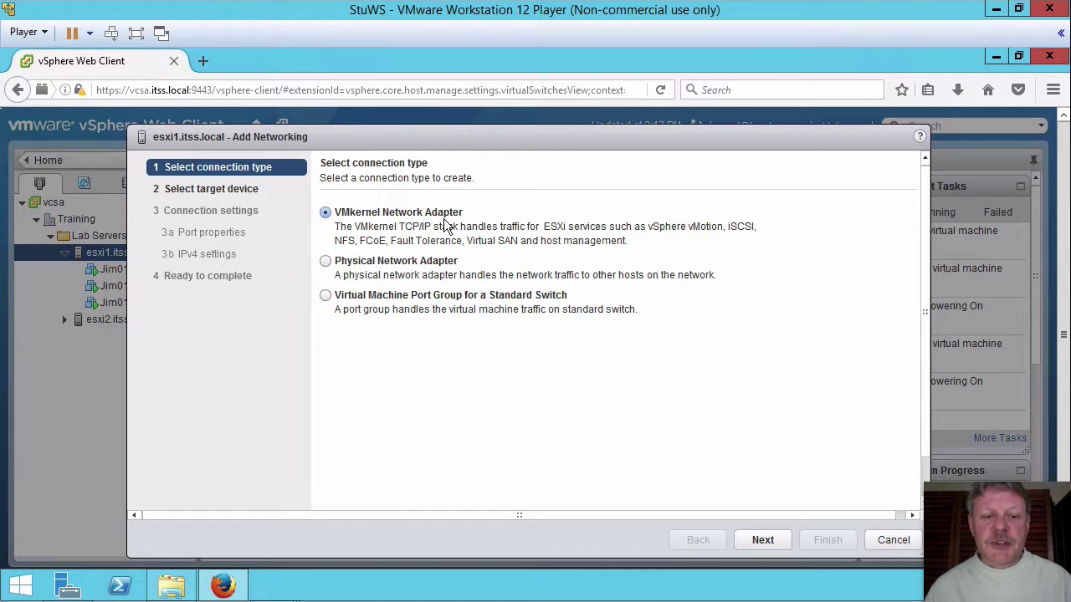
{"action": "left_click", "coordinate": [762, 540]}
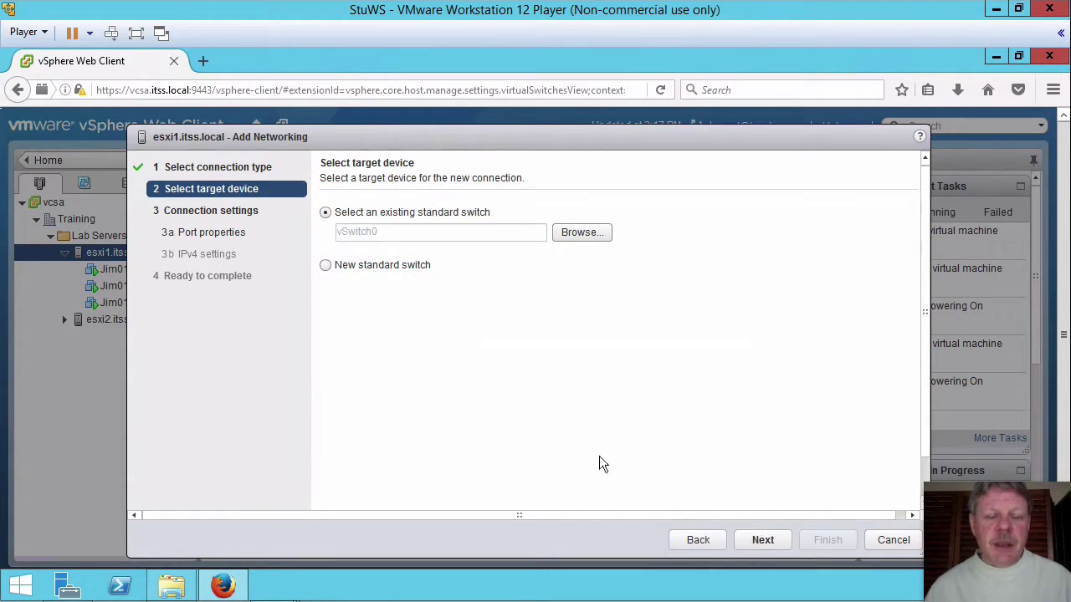
{"action": "left_click", "coordinate": [326, 268]}
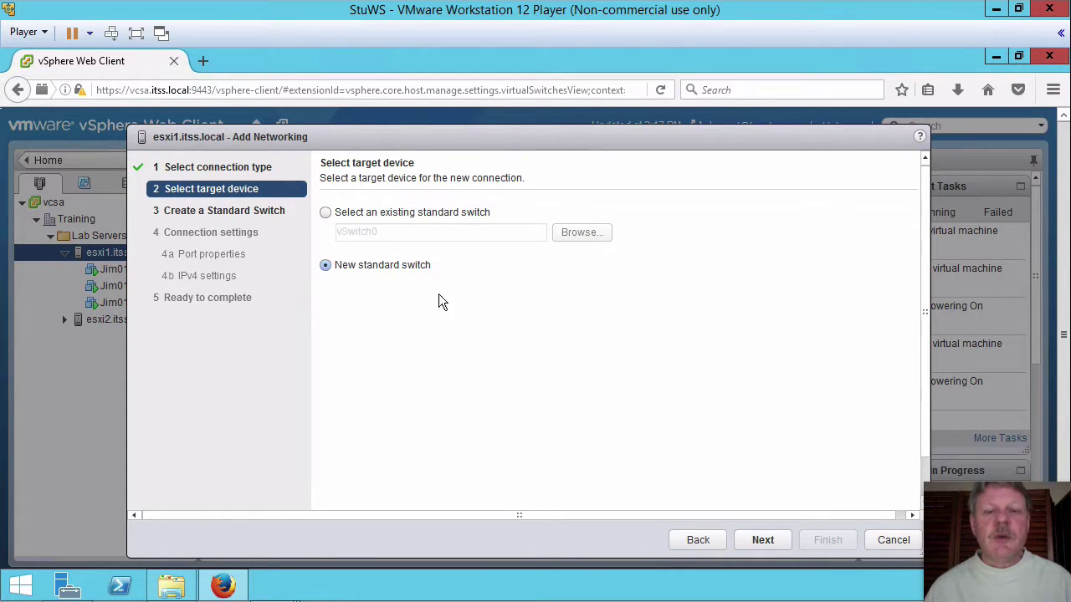
{"action": "left_click", "coordinate": [763, 539]}
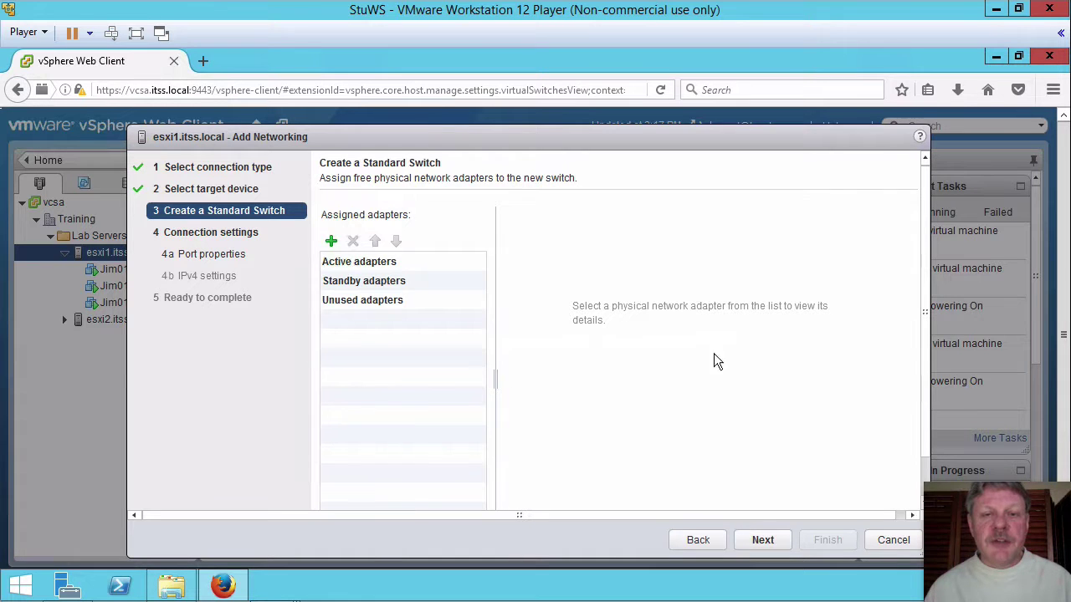
Assign physical adapter vmnic4 to the new standard switch as an active adapter and accept the assignment.
{"action": "left_click", "coordinate": [332, 242]}
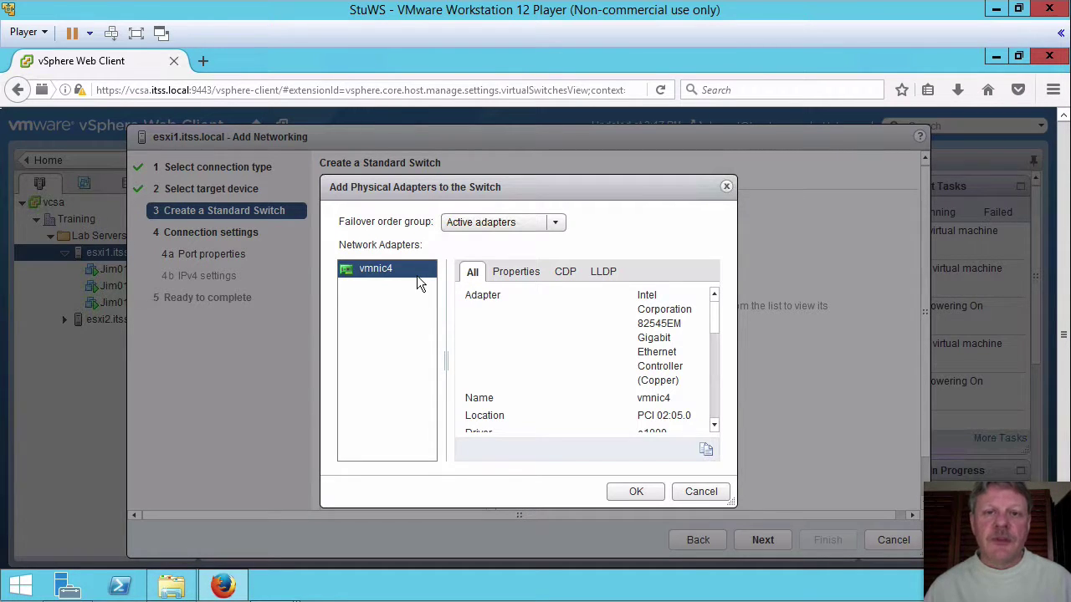
{"action": "left_click", "coordinate": [634, 492]}
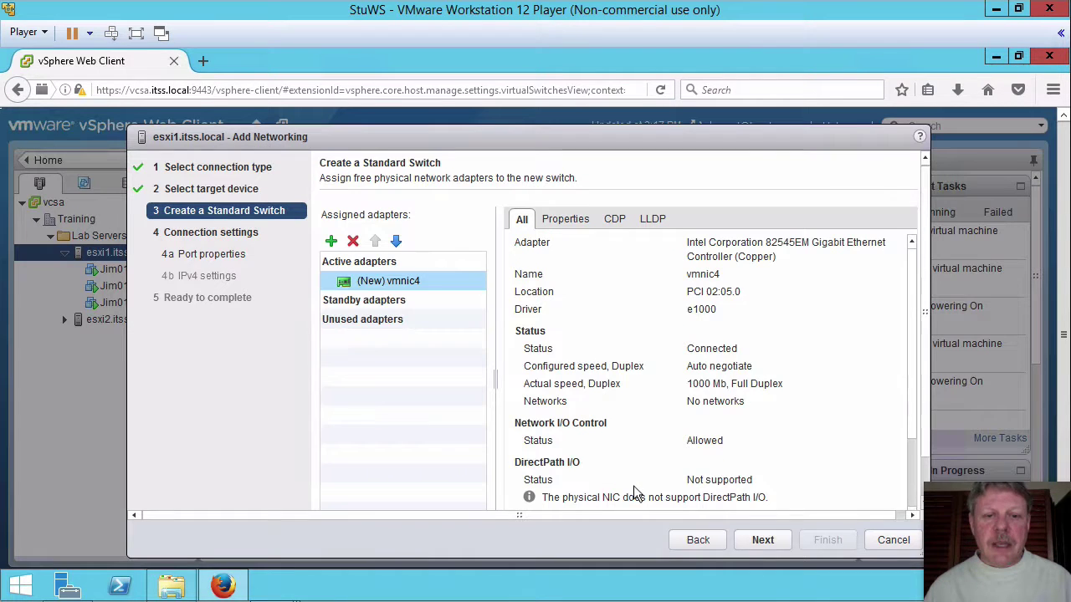
{"action": "left_click", "coordinate": [762, 542]}
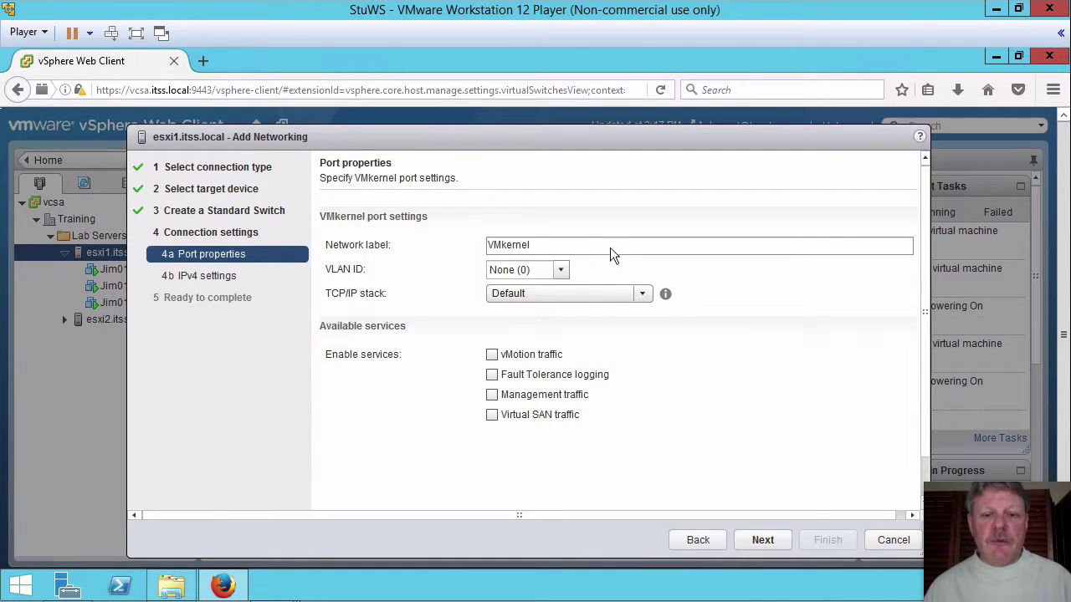
Set the VMkernel port's network label to vMotion and enable the vMotion traffic service.
{"action": "double_click", "coordinate": [611, 244]}
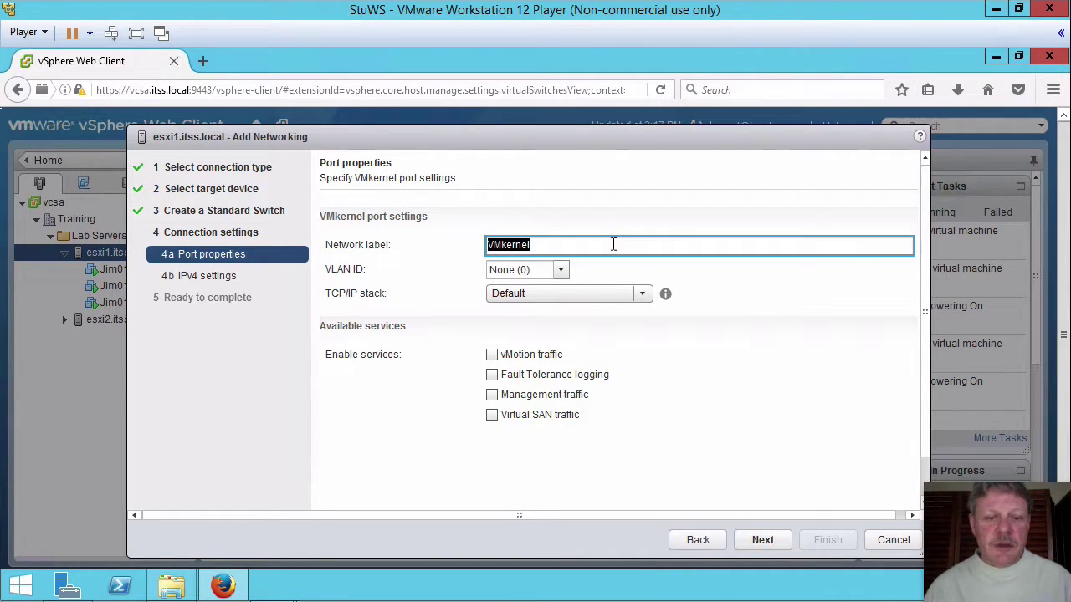
{"action": "type", "text": "vMotion"}
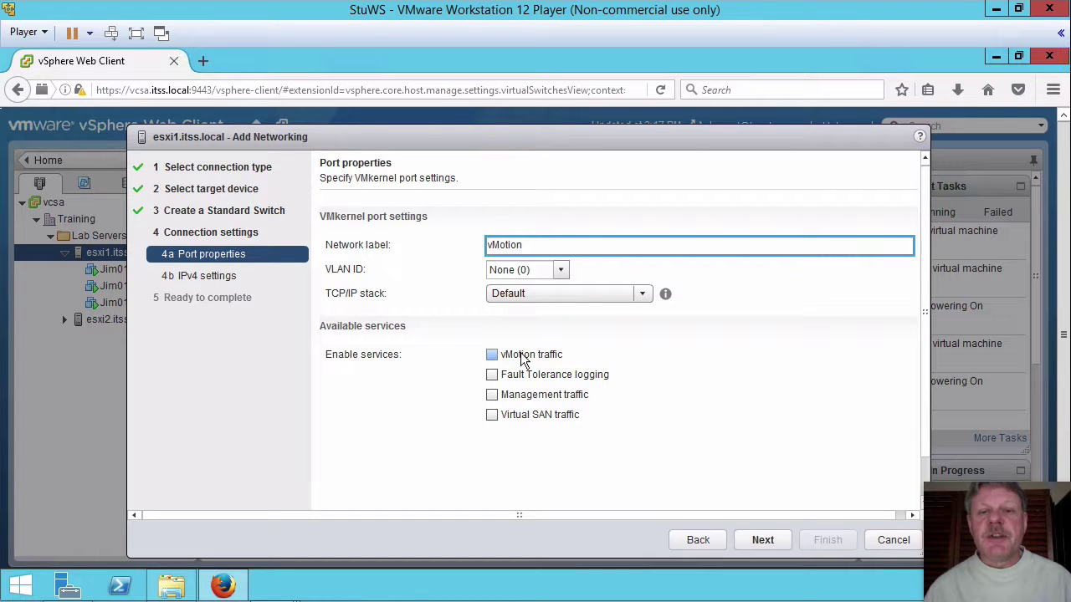
{"action": "left_click", "coordinate": [492, 355]}
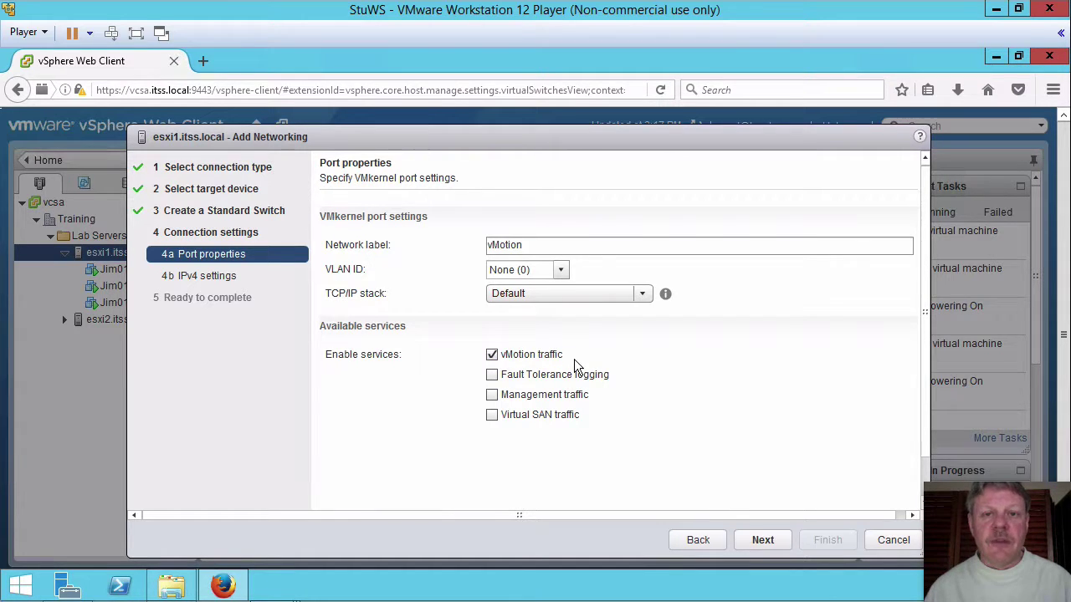
{"action": "left_click", "coordinate": [763, 542]}
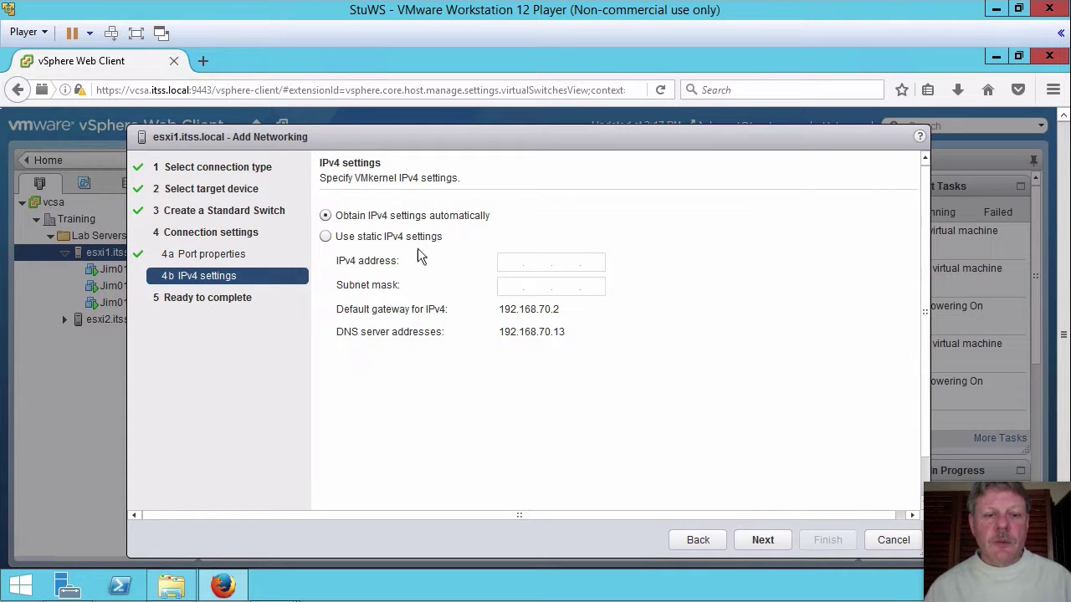
Use static IPv4 address 192.168.3.11 with subnet mask 255.255.255.0 for the VMkernel port and finish creating the networking.
{"action": "left_click", "coordinate": [372, 240]}
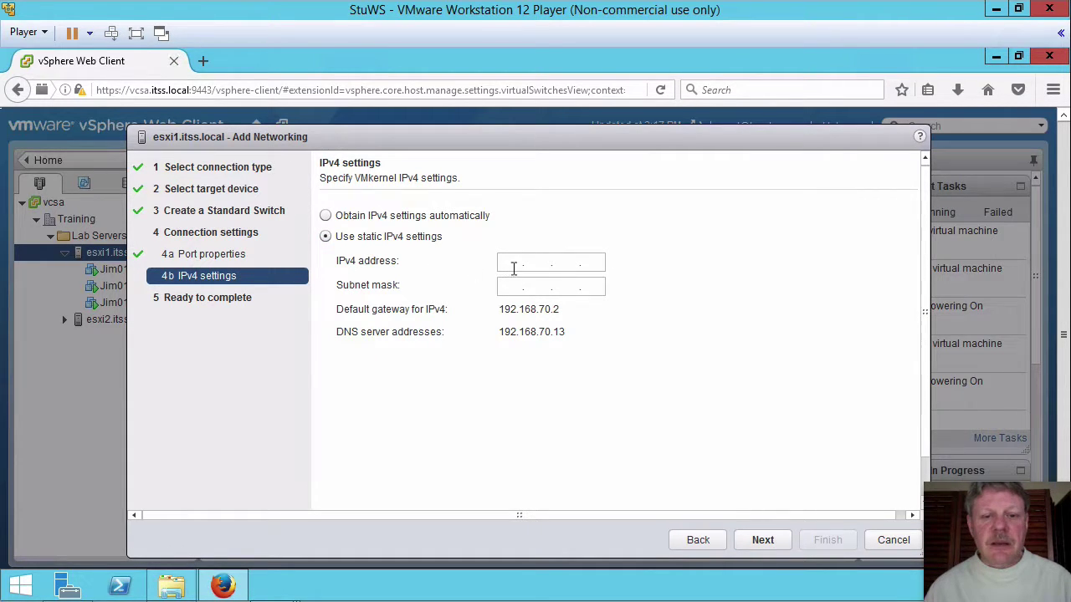
{"action": "left_click", "coordinate": [514, 268]}
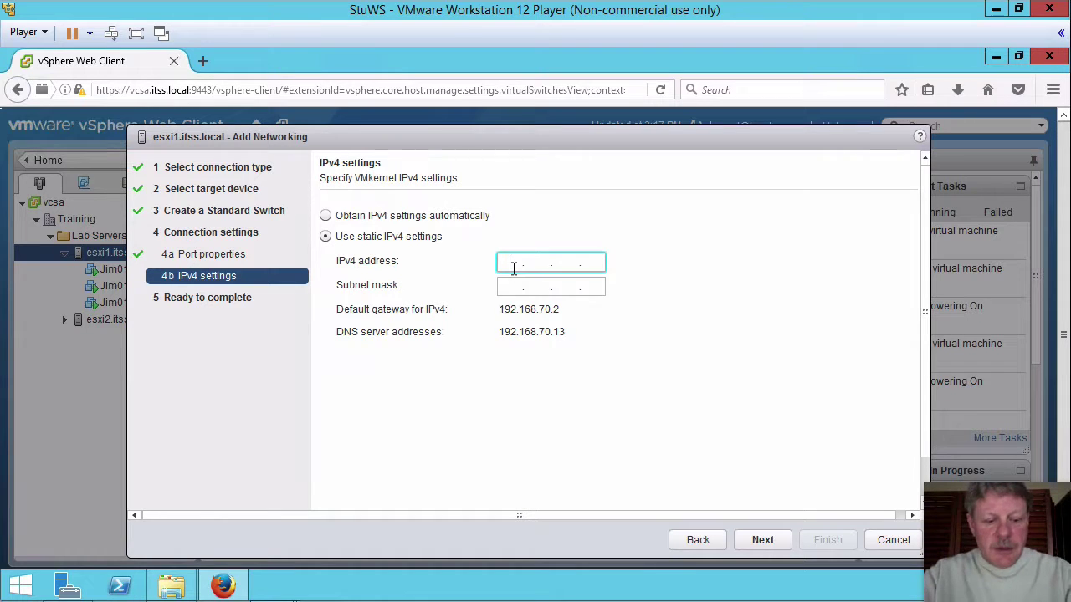
{"action": "type", "text": "192.16"}
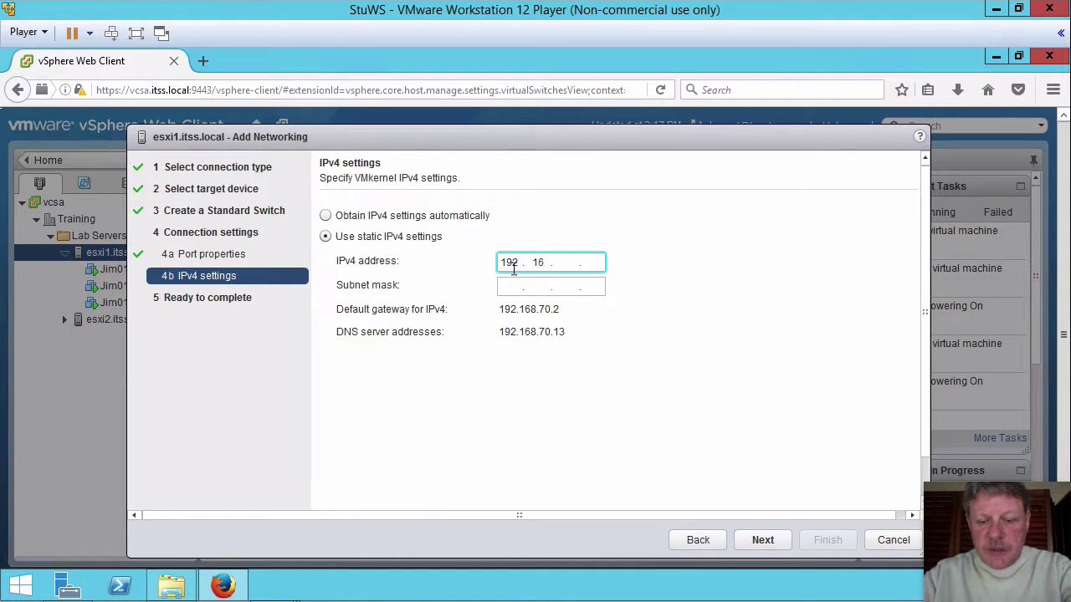
{"action": "type", "text": "8."}
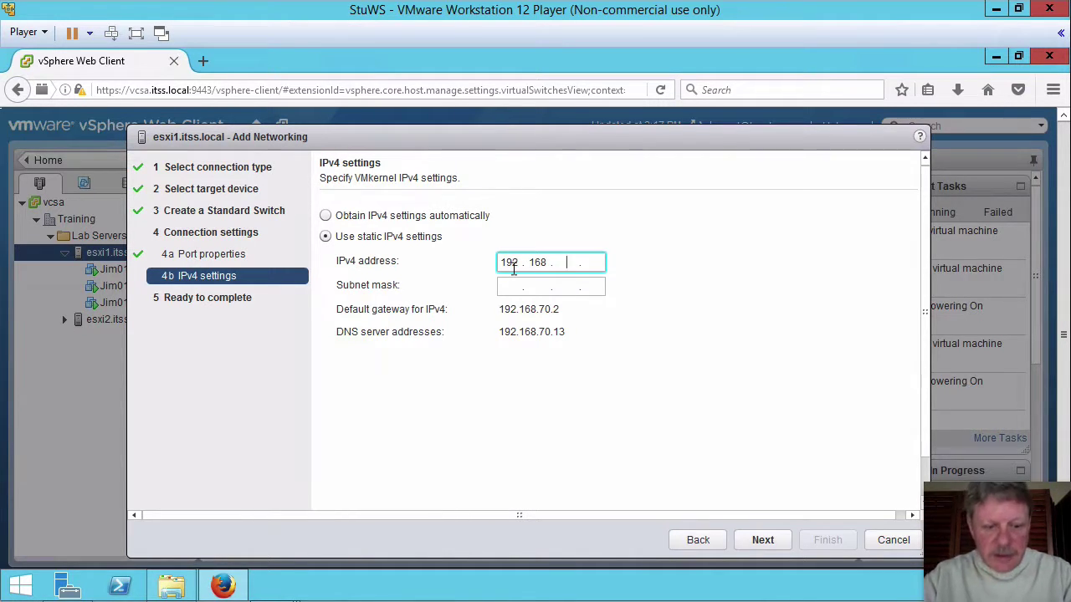
{"action": "type", "text": "3.11"}
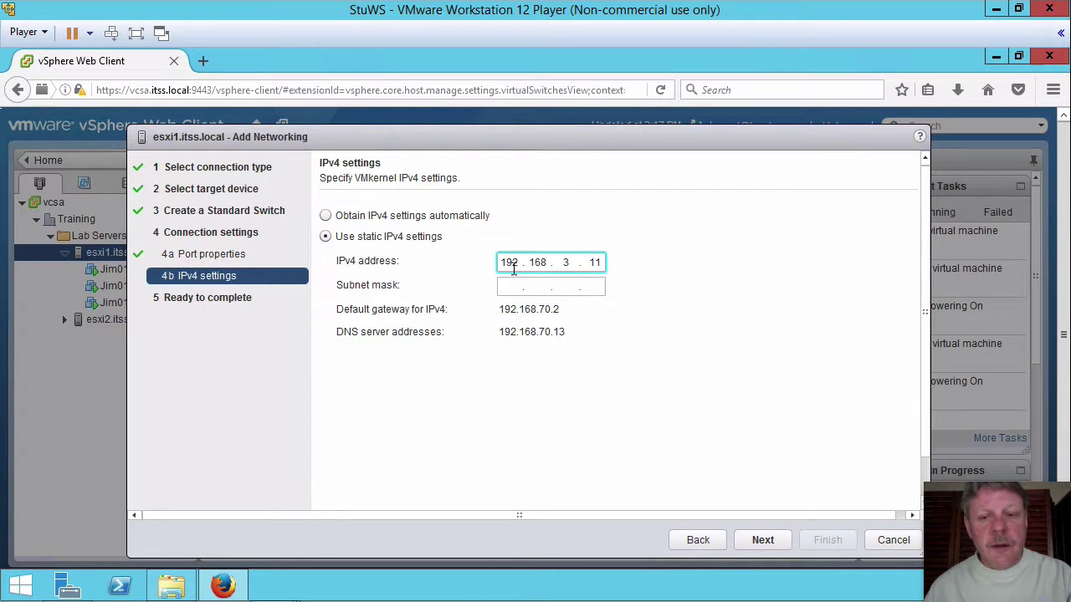
{"action": "key", "text": "Tab"}
{"action": "type", "text": "255."}
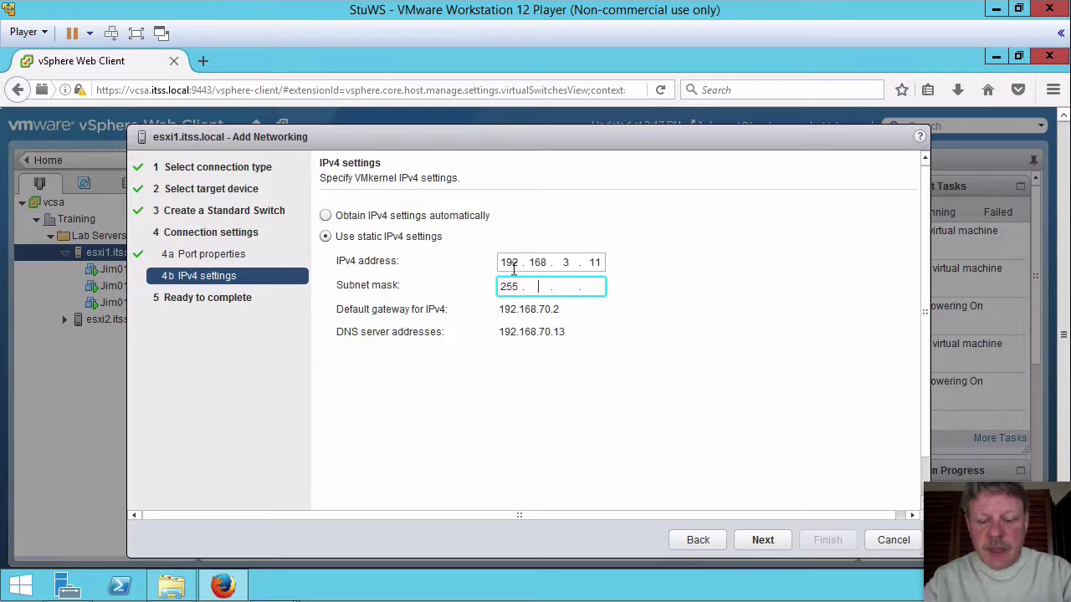
{"action": "type", "text": "255.255."}
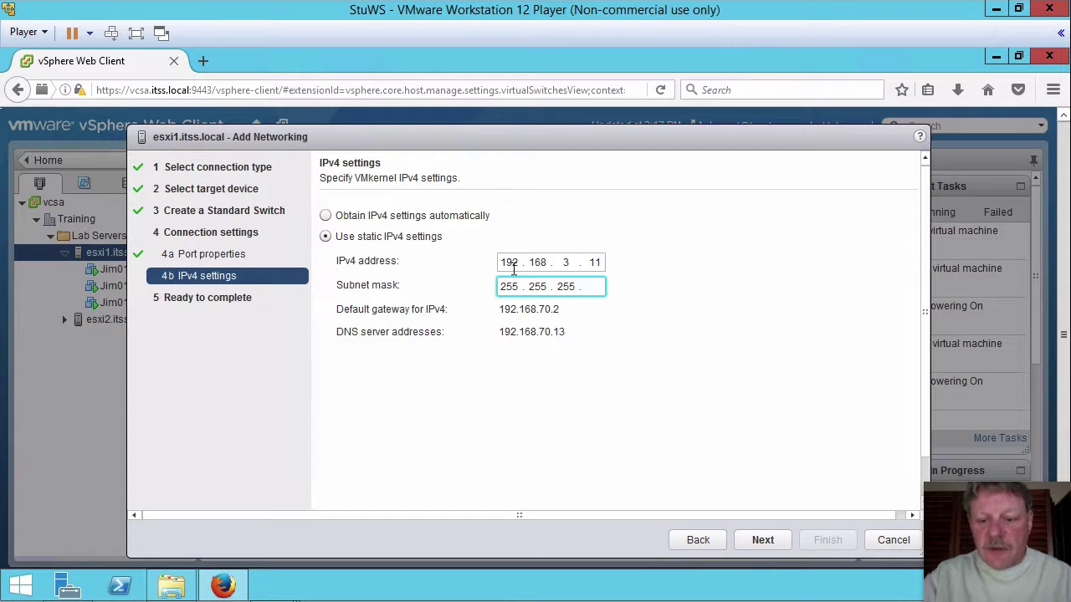
{"action": "type", "text": "0"}
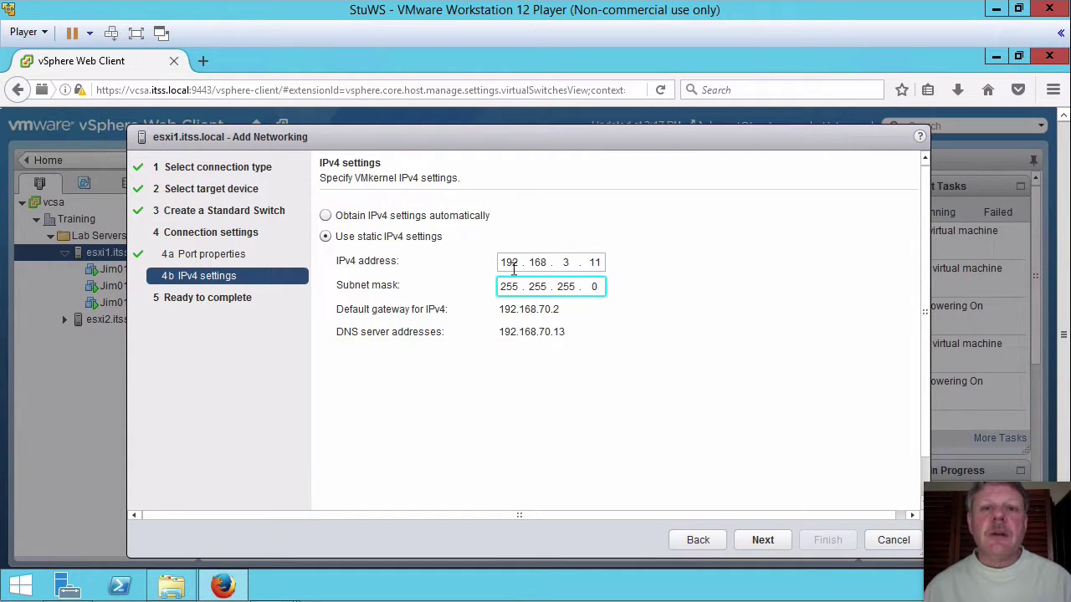
{"action": "left_click", "coordinate": [755, 540]}
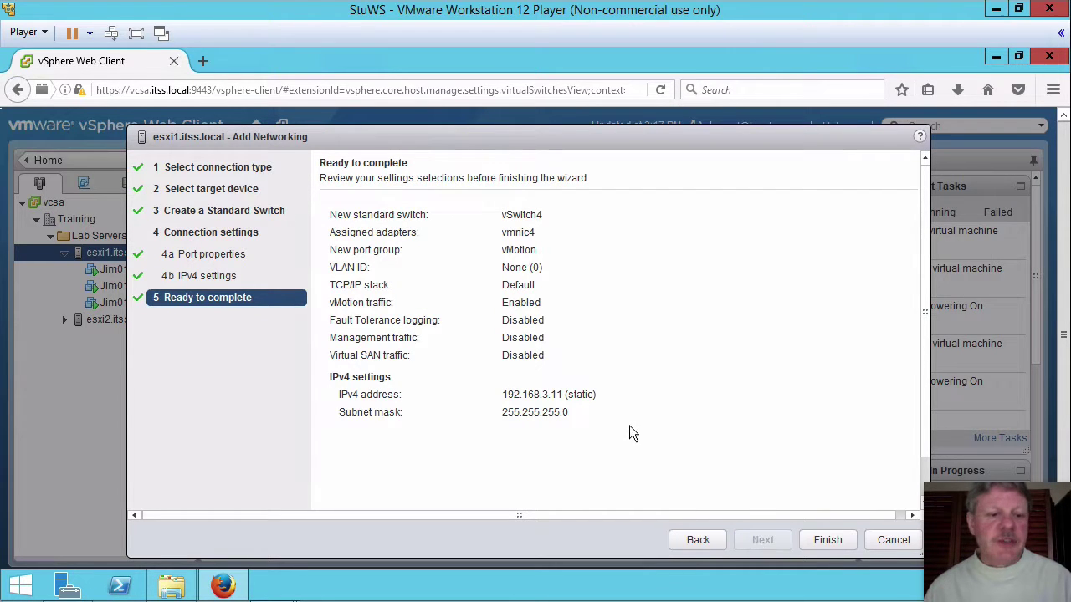
{"action": "left_click", "coordinate": [828, 540]}
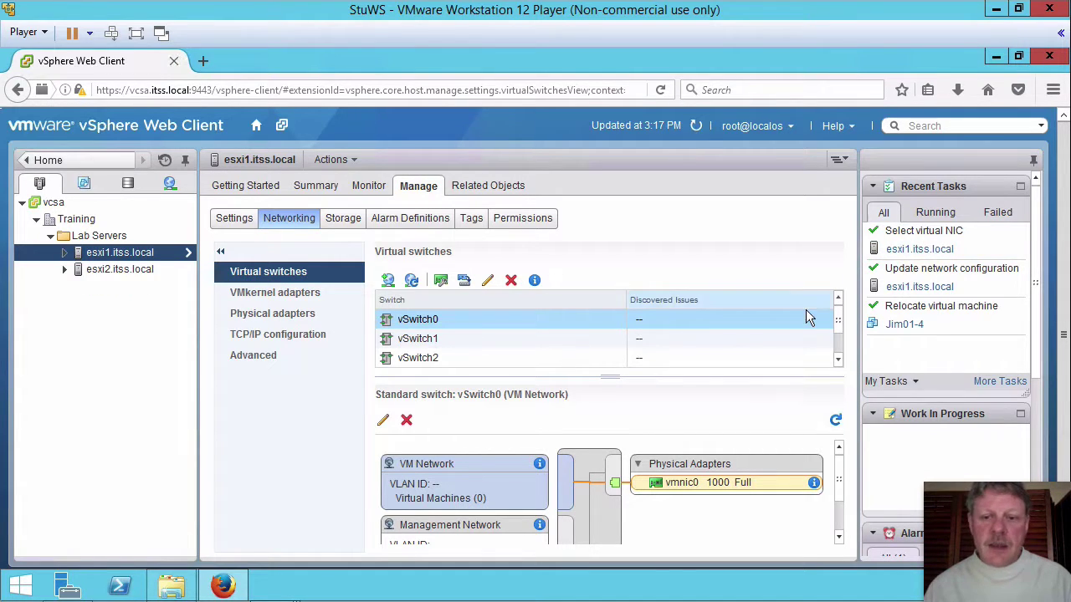
Examine the new vMotion switch's diagram for its VMkernel port and assigned physical adapter.
{"action": "left_click", "coordinate": [841, 347]}
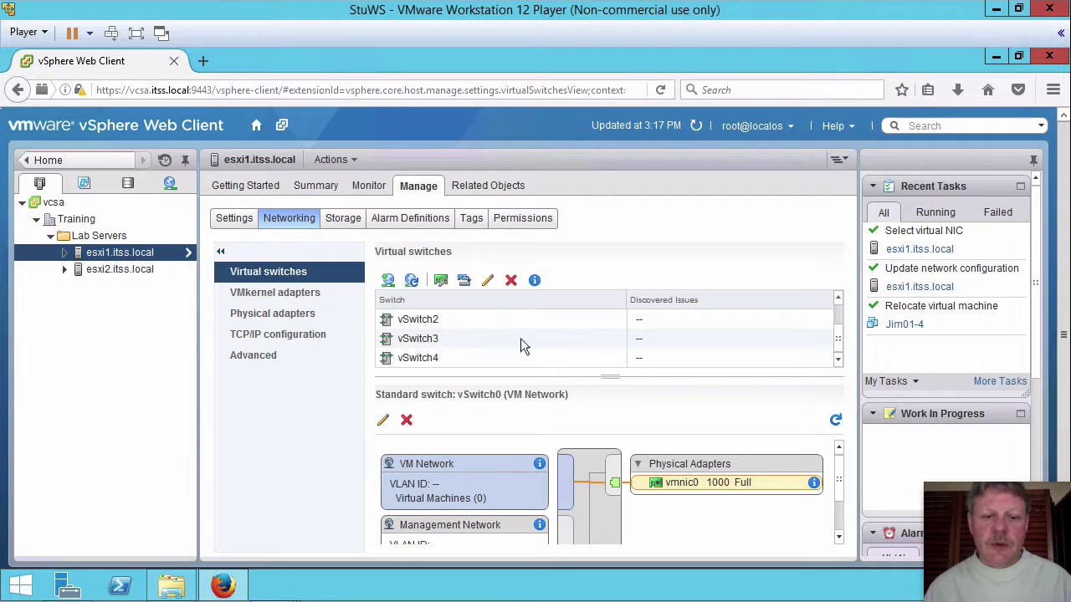
{"action": "left_click", "coordinate": [415, 361]}
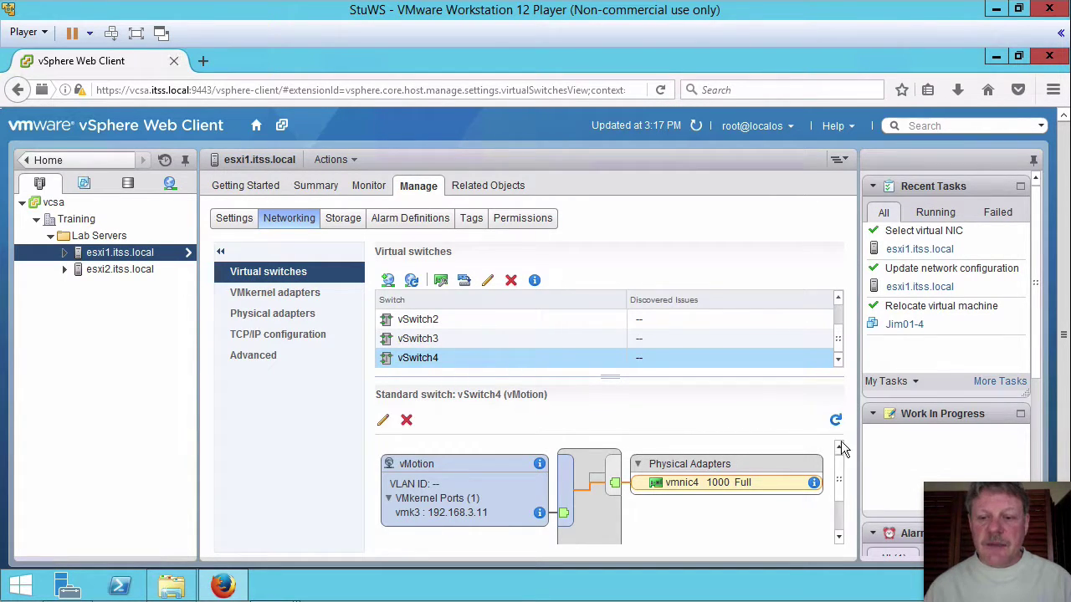
{"action": "left_click_drag", "start_coordinate": [840, 487], "coordinate": [839, 488]}
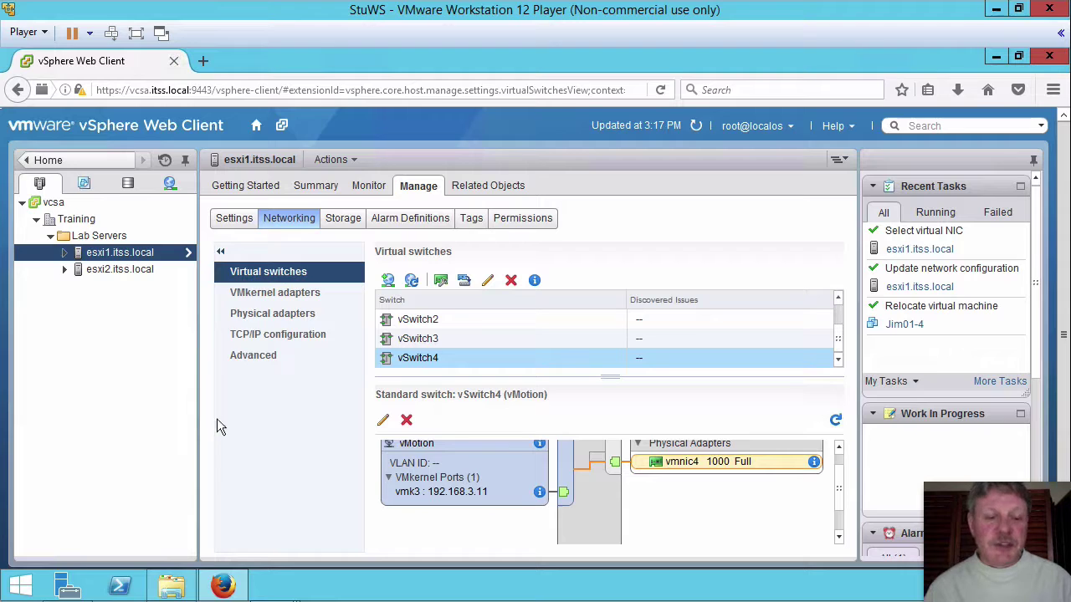
Review the host's VMkernel adapters and physical adapters, checking which virtual switch each one belongs to.
{"action": "left_click", "coordinate": [277, 291]}
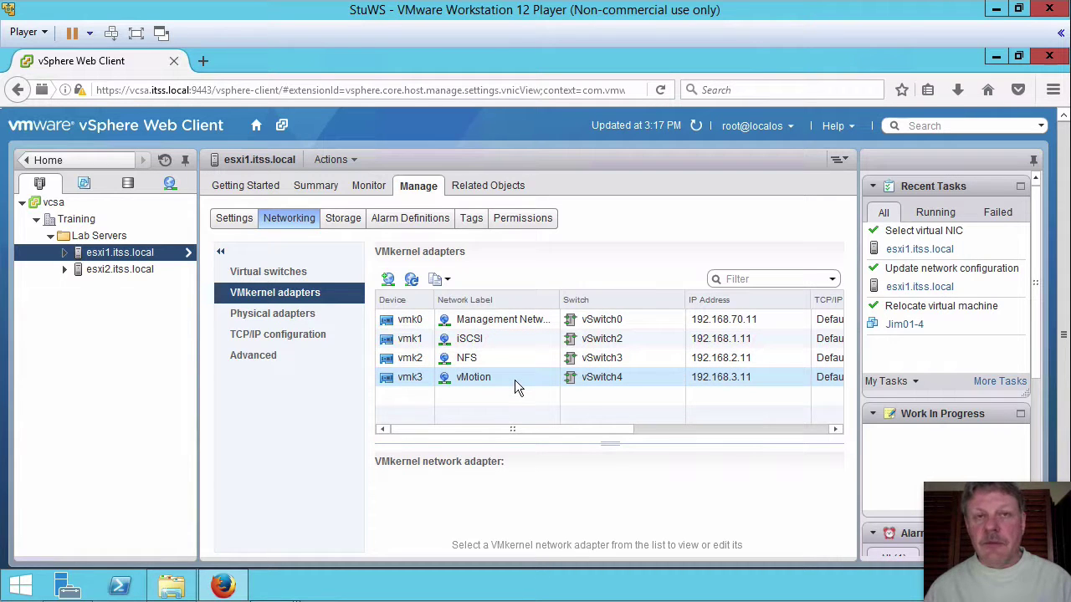
{"action": "left_click", "coordinate": [286, 313]}
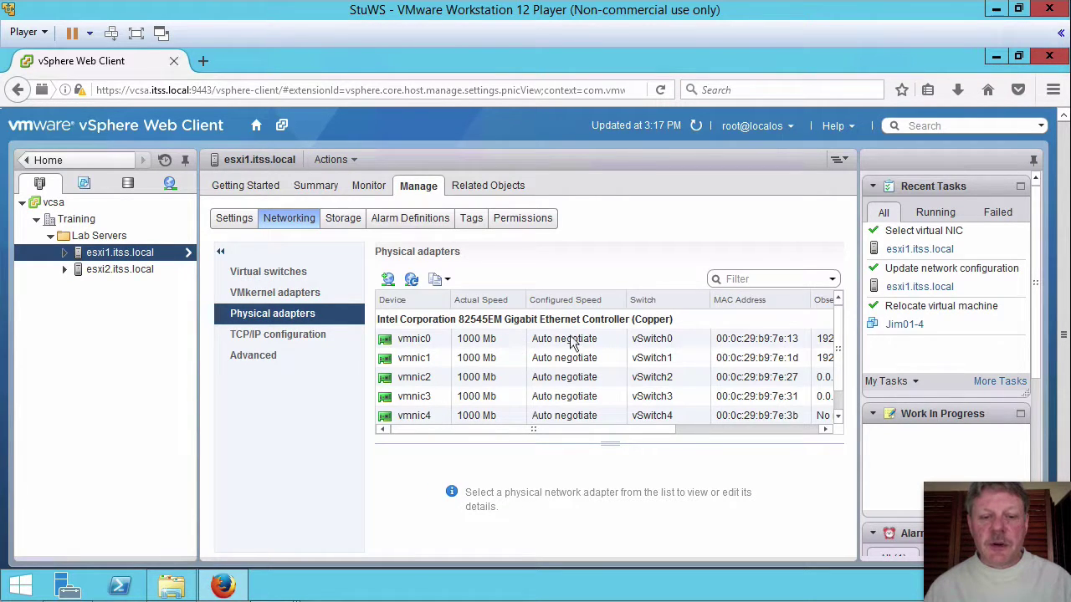
{"action": "left_click", "coordinate": [485, 358]}
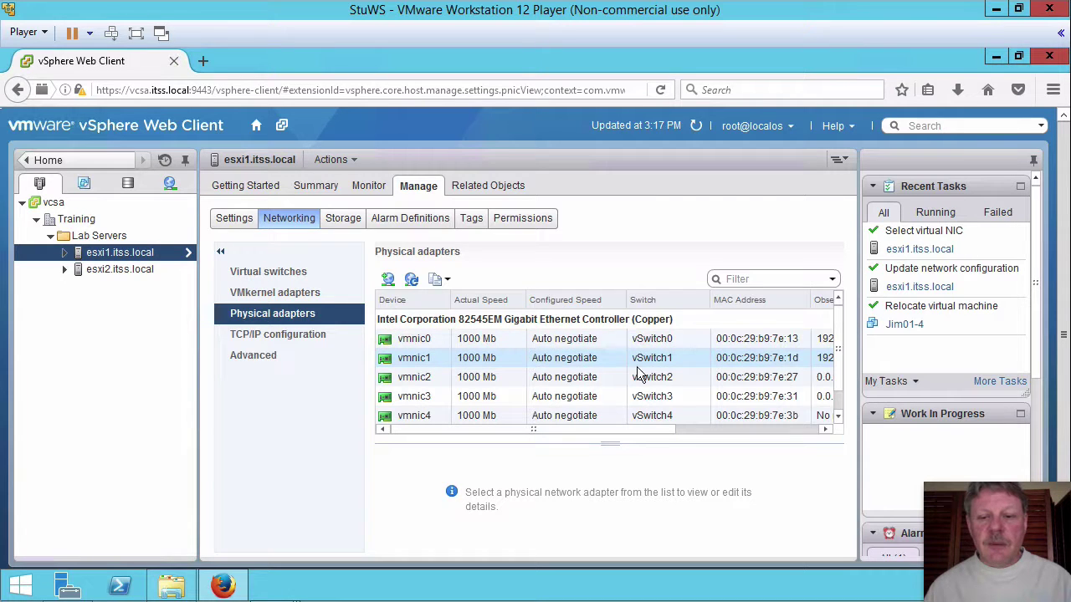